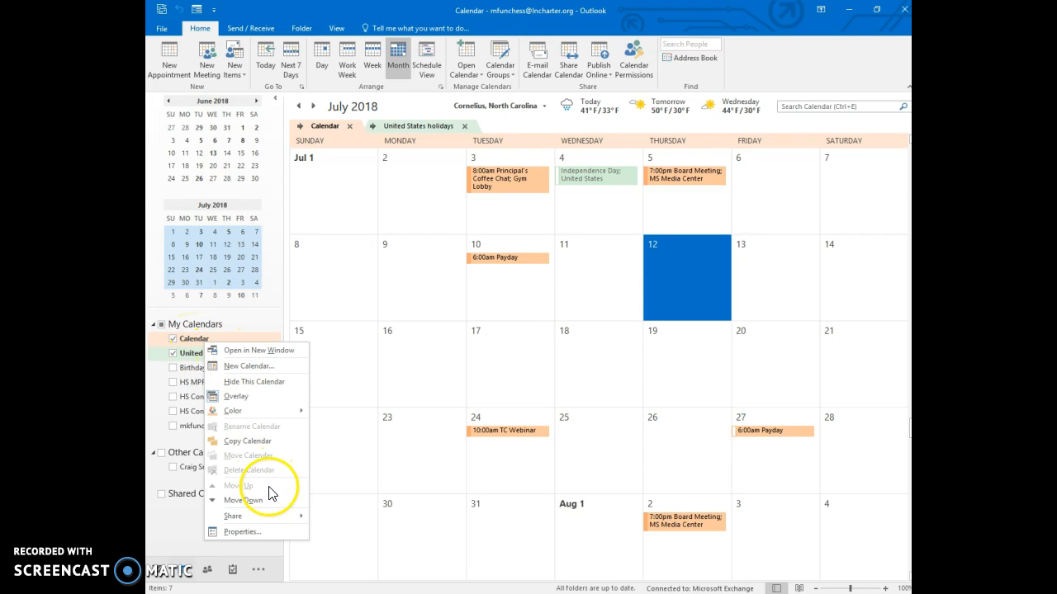
- Start a sharing invitation for the main calendar, try the Limited details, Full details and Availability only levels, and close it unsent
mouse_move(279, 520)
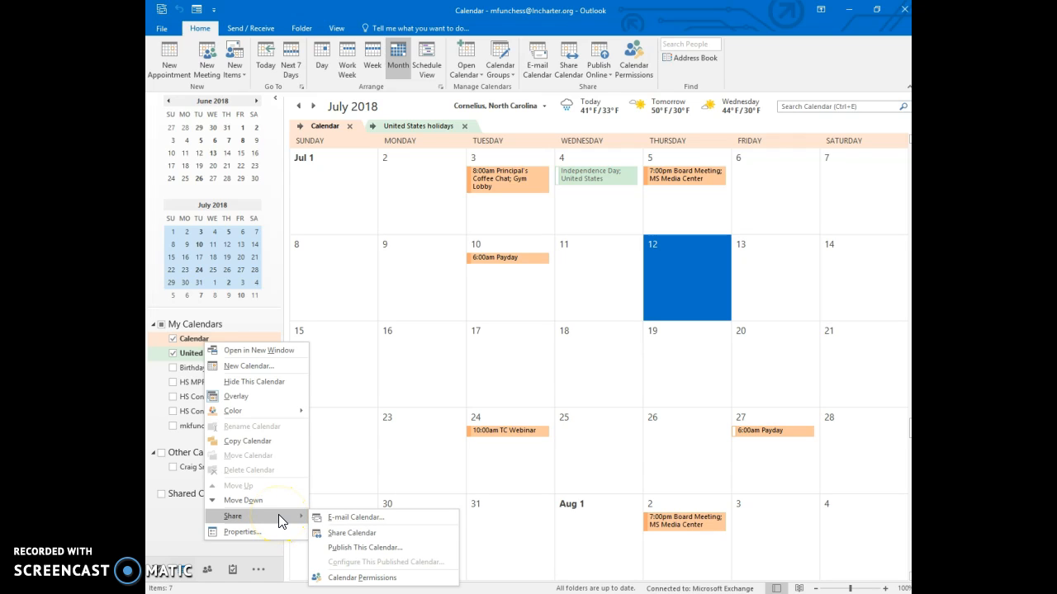
left_click(345, 534)
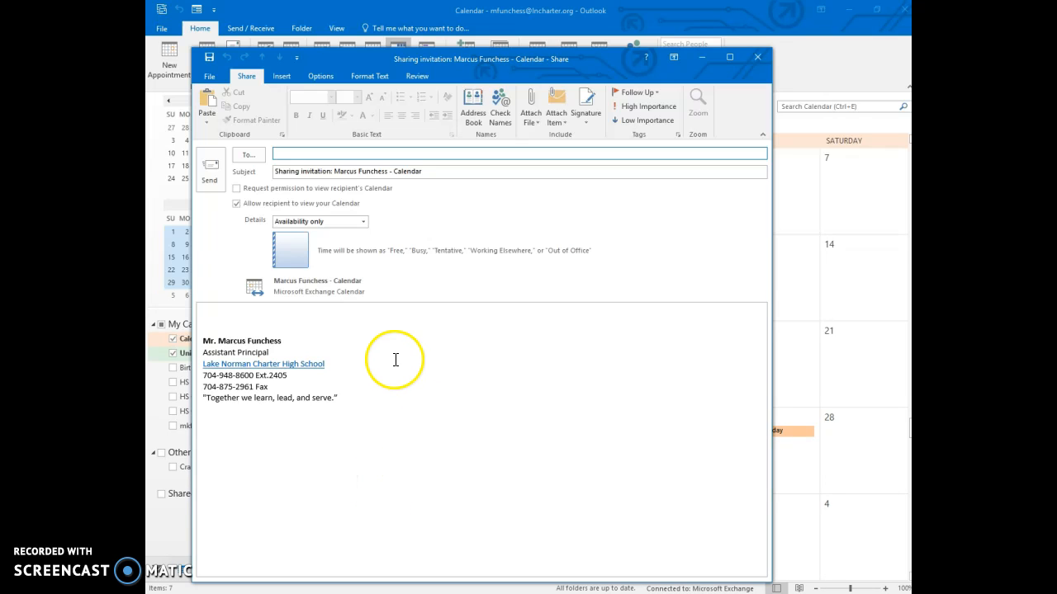
left_click(363, 222)
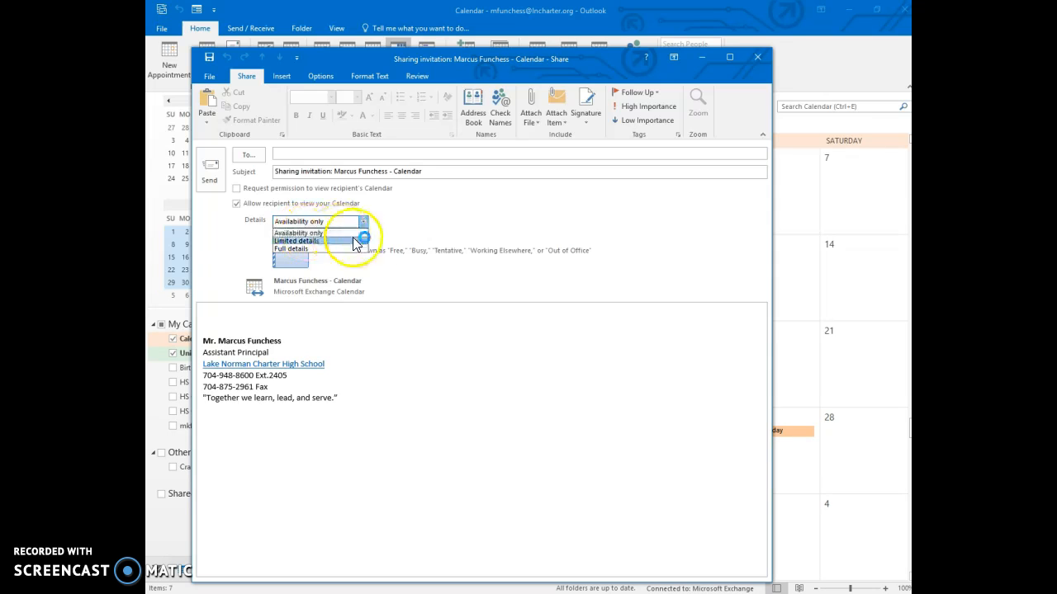
left_click(329, 241)
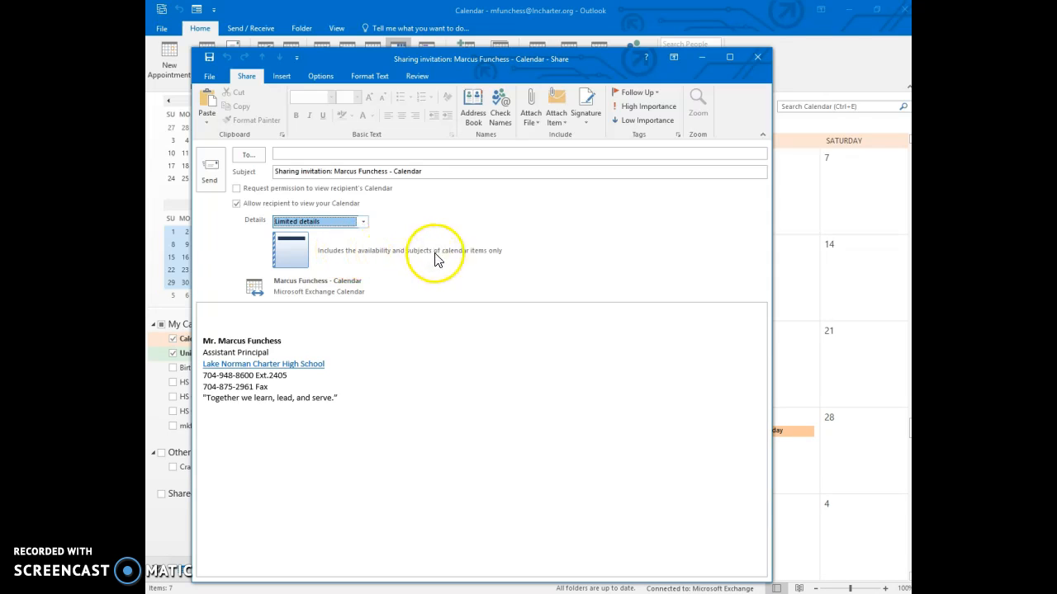
left_click(363, 221)
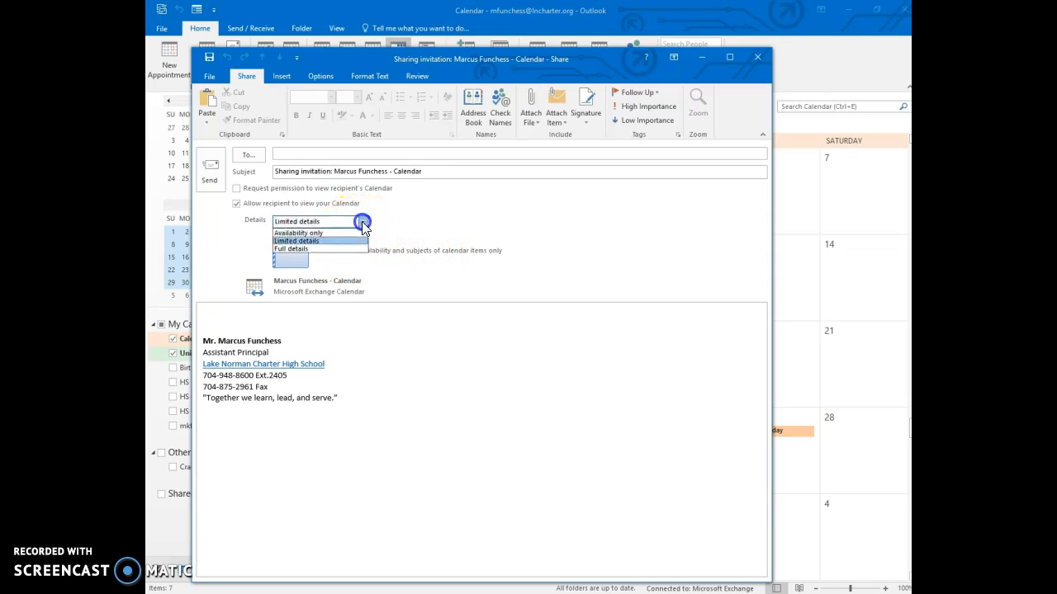
left_click(344, 247)
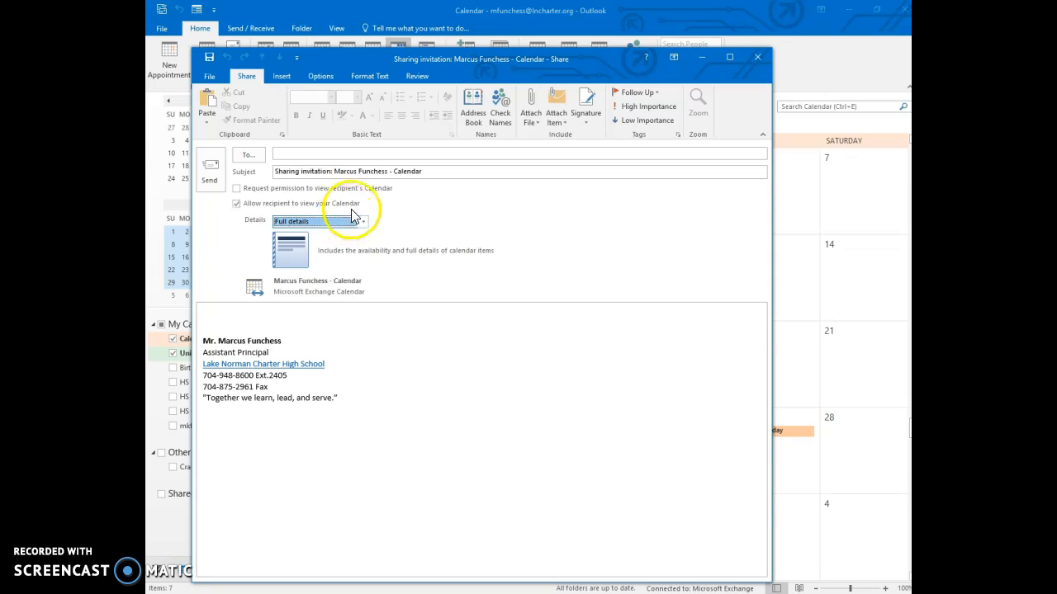
left_click(364, 221)
left_click(339, 234)
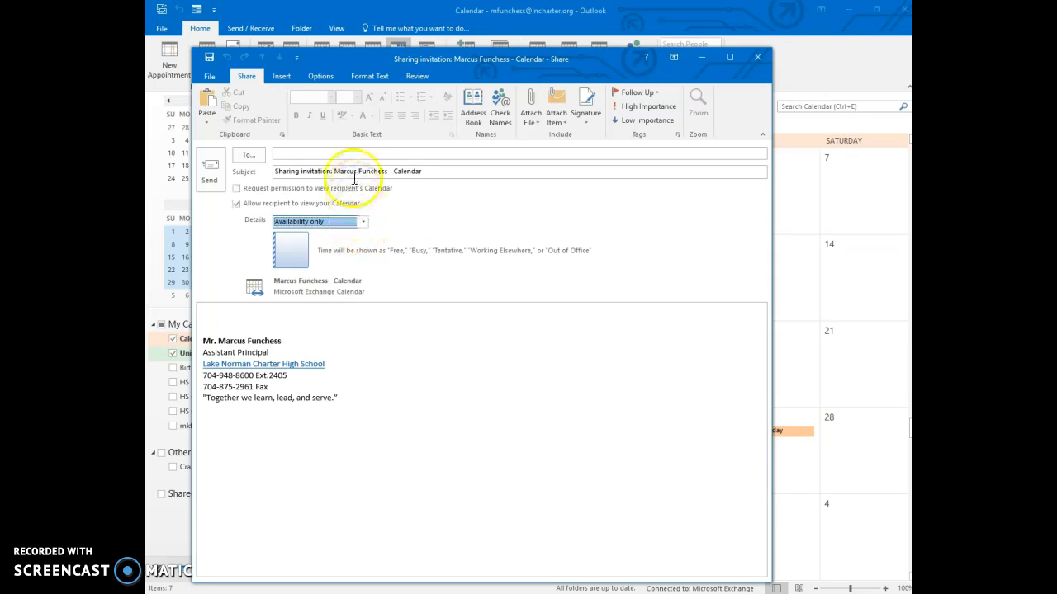
left_click(347, 156)
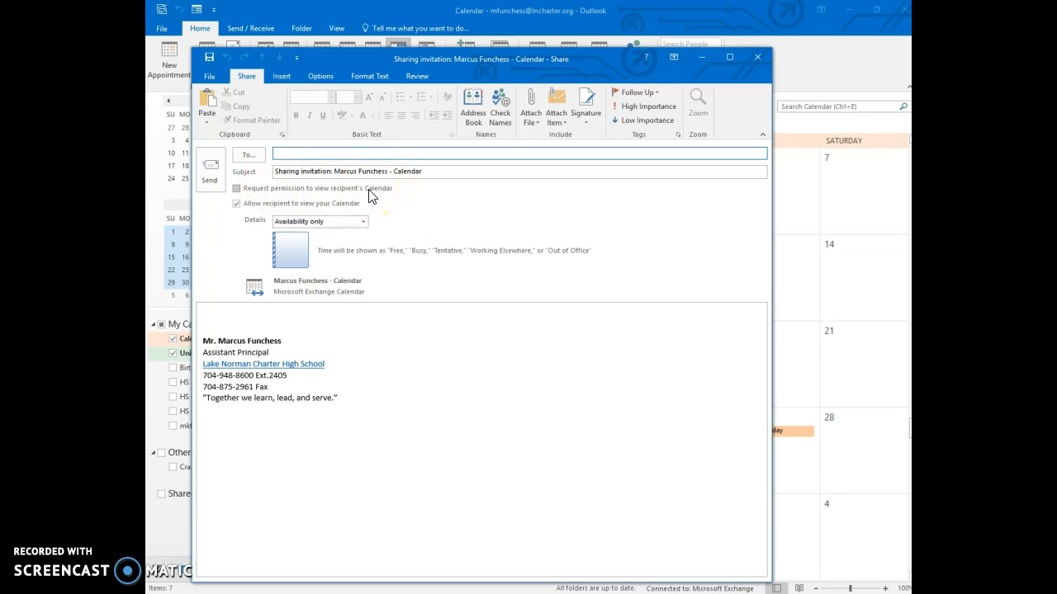
left_click(757, 58)
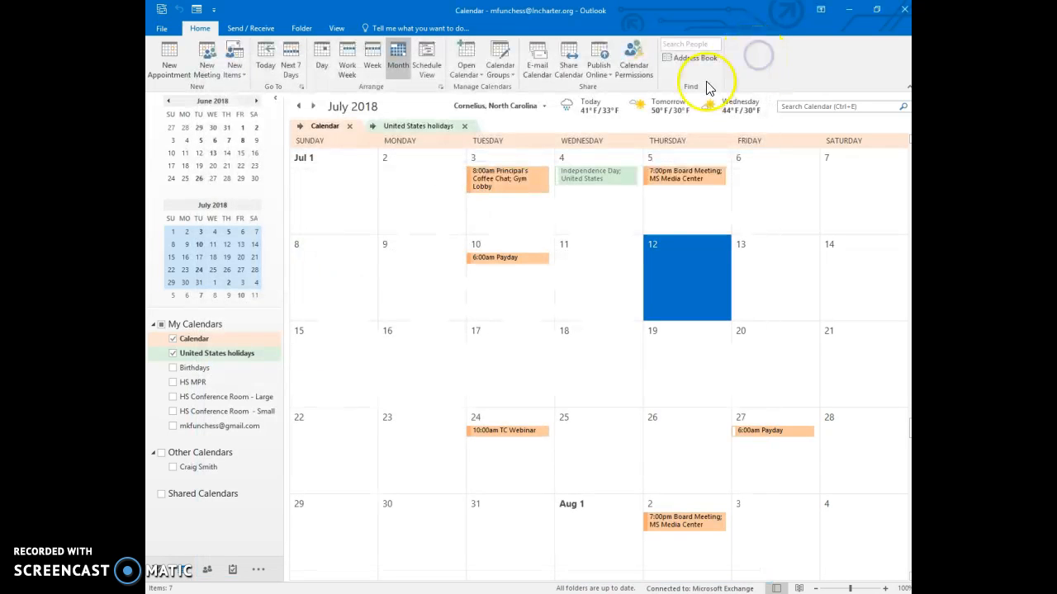
- Display the colleague's calendar from Other Calendars, overlay it on the main calendar to compare availability, and hide it again
left_click(173, 468)
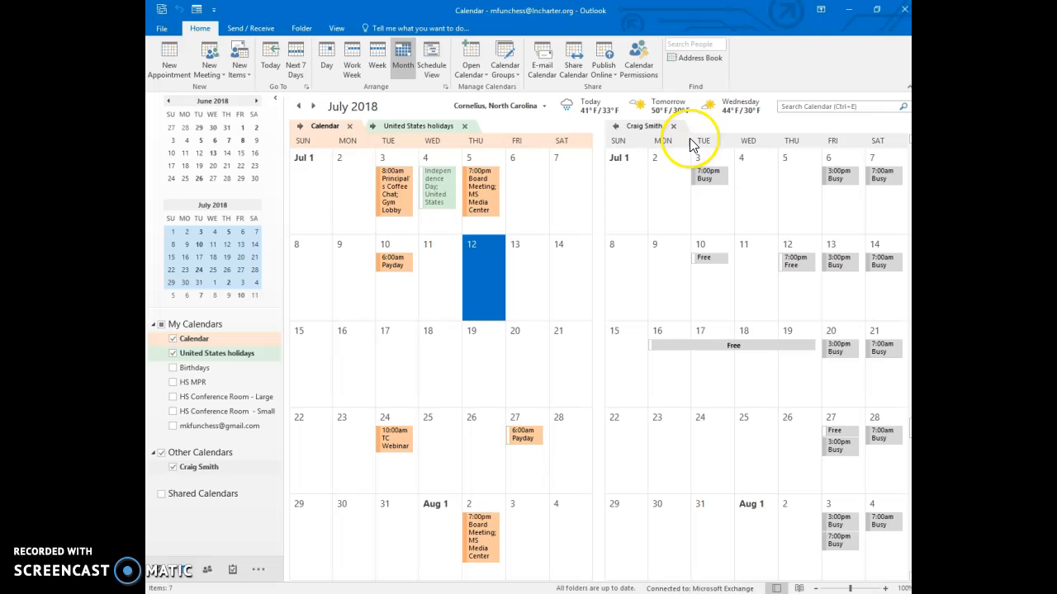
left_click(615, 126)
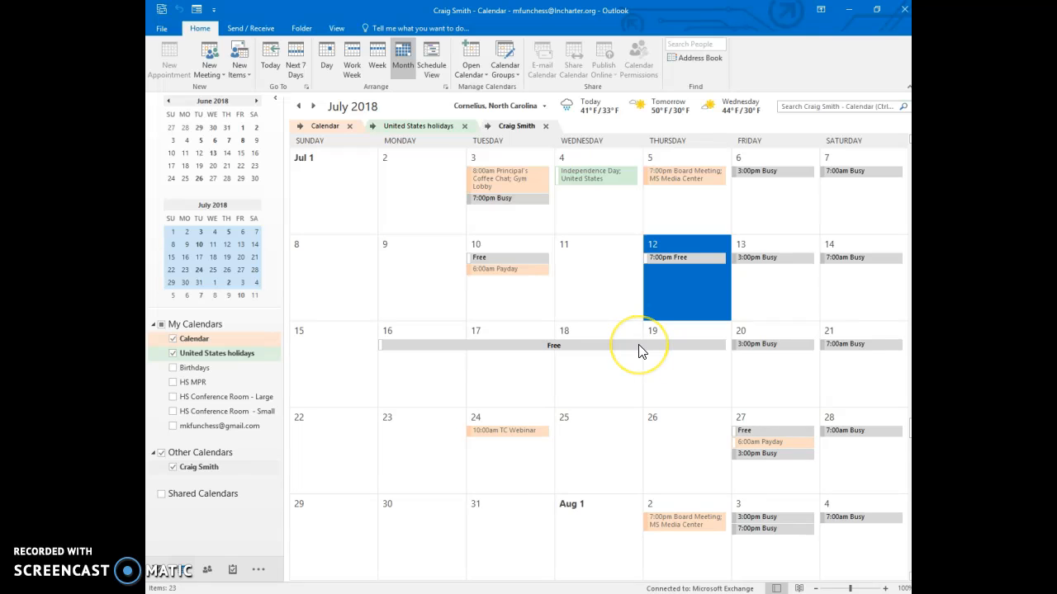
mouse_move(640, 347)
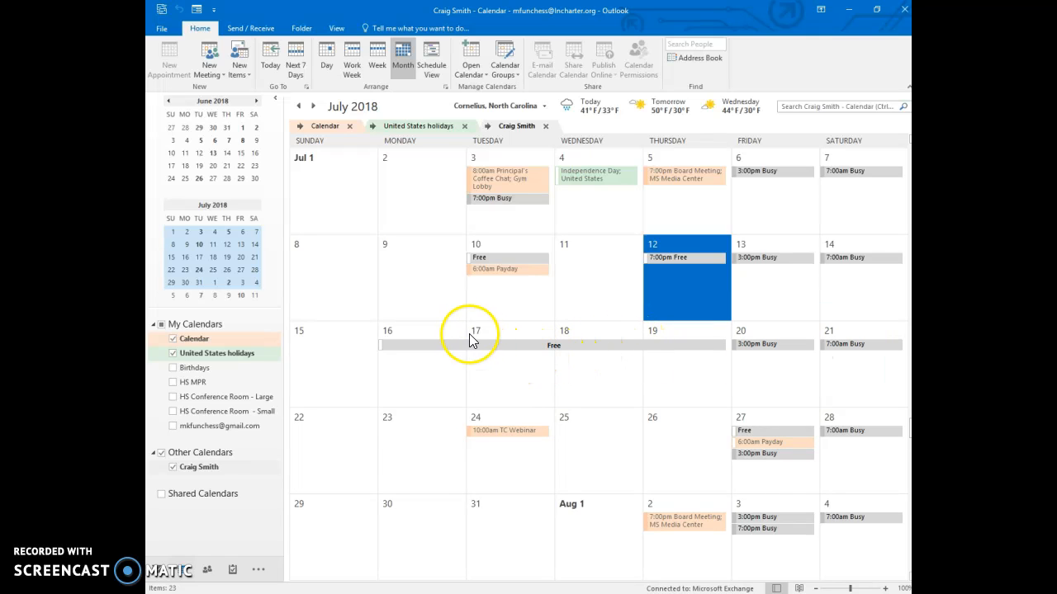
left_click(531, 350)
left_click(173, 467)
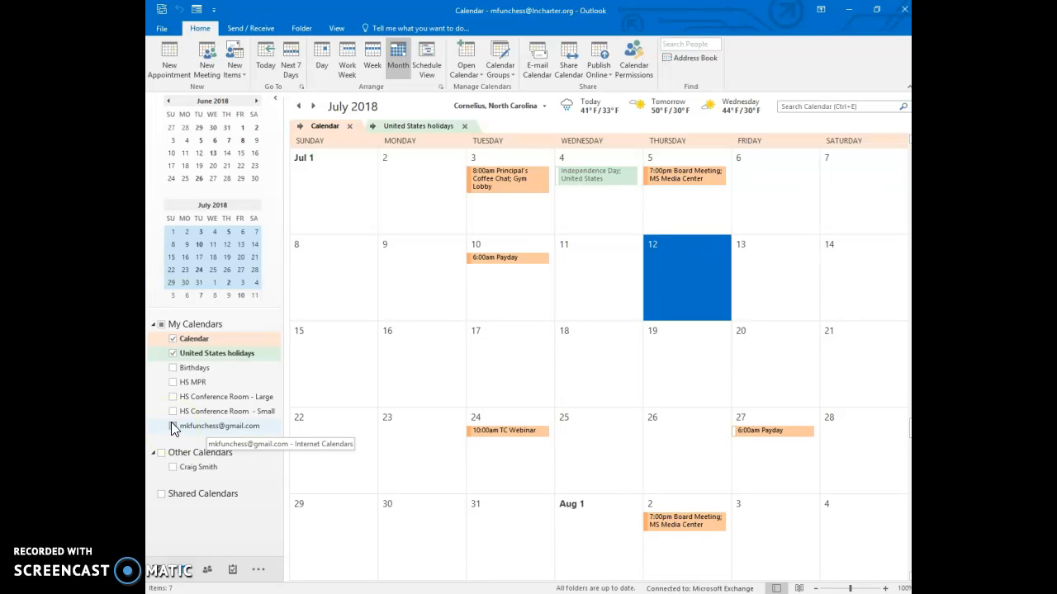
- Review the options for adding a calendar to My Calendars, and briefly display the HS Conference Room - Large calendar
right_click(178, 325)
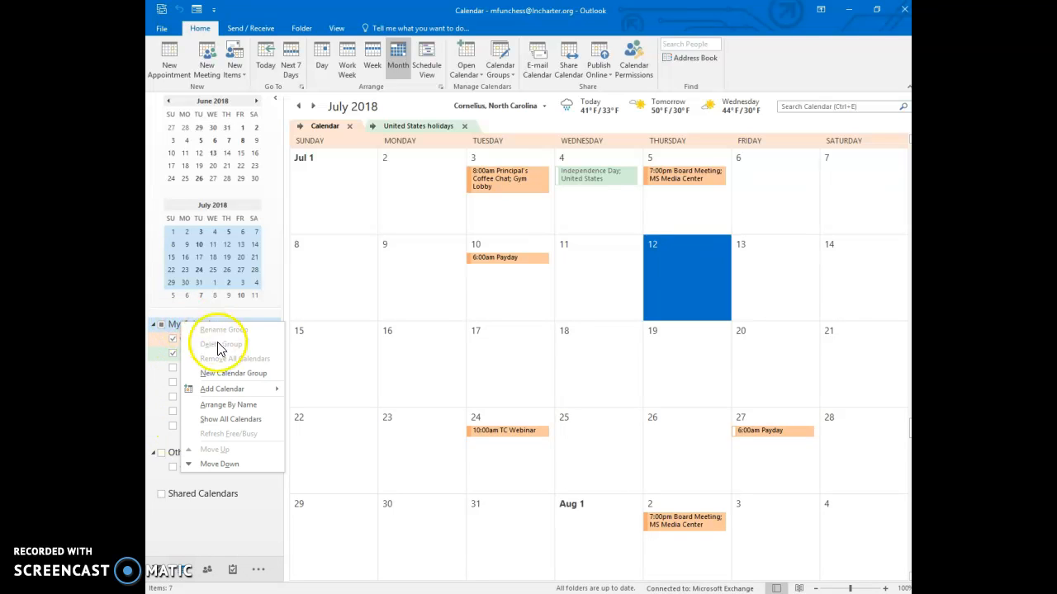
mouse_move(246, 393)
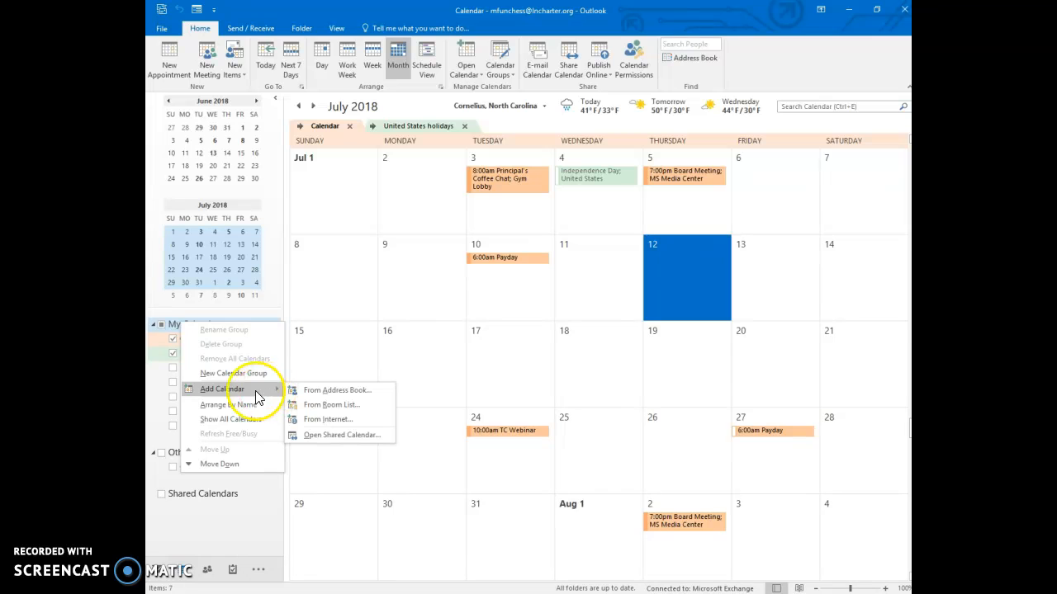
left_click(172, 397)
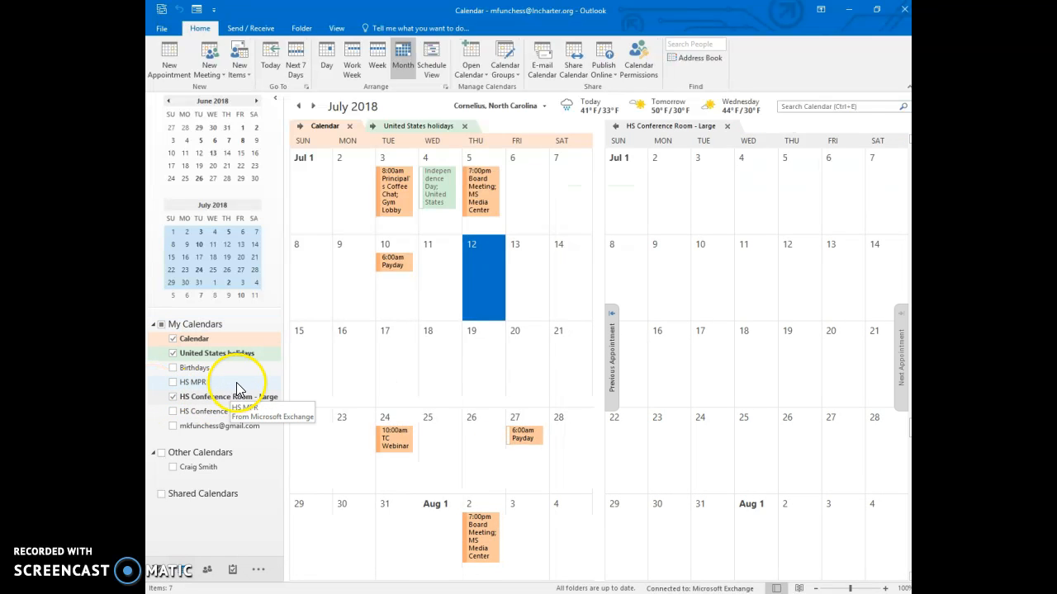
left_click(173, 397)
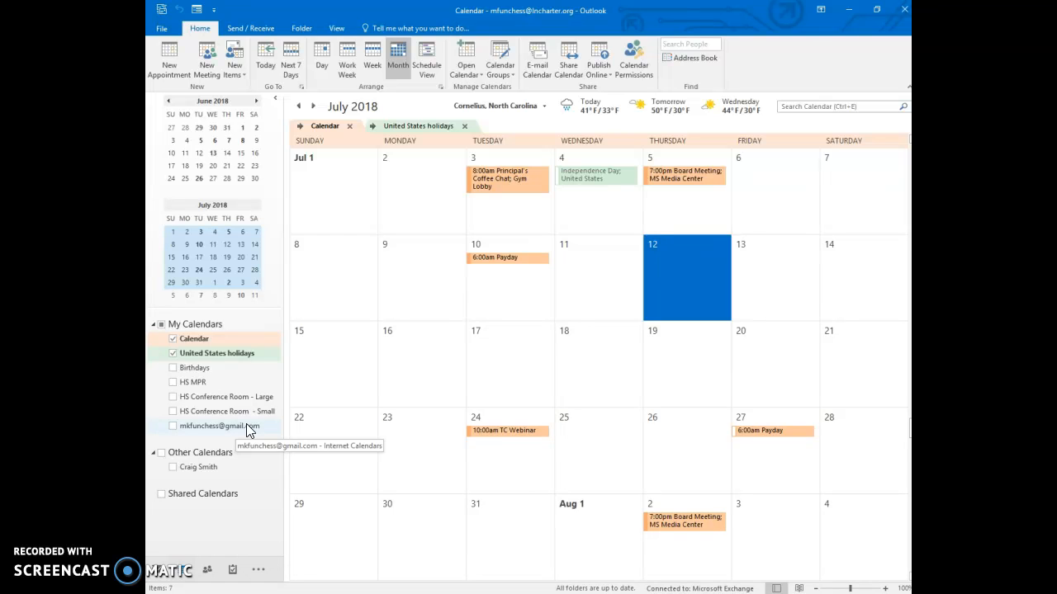
- Create and save an appointment with the subject Test Meeting on July 12, 2018, from 8:00 to 8:30 AM
left_click(171, 65)
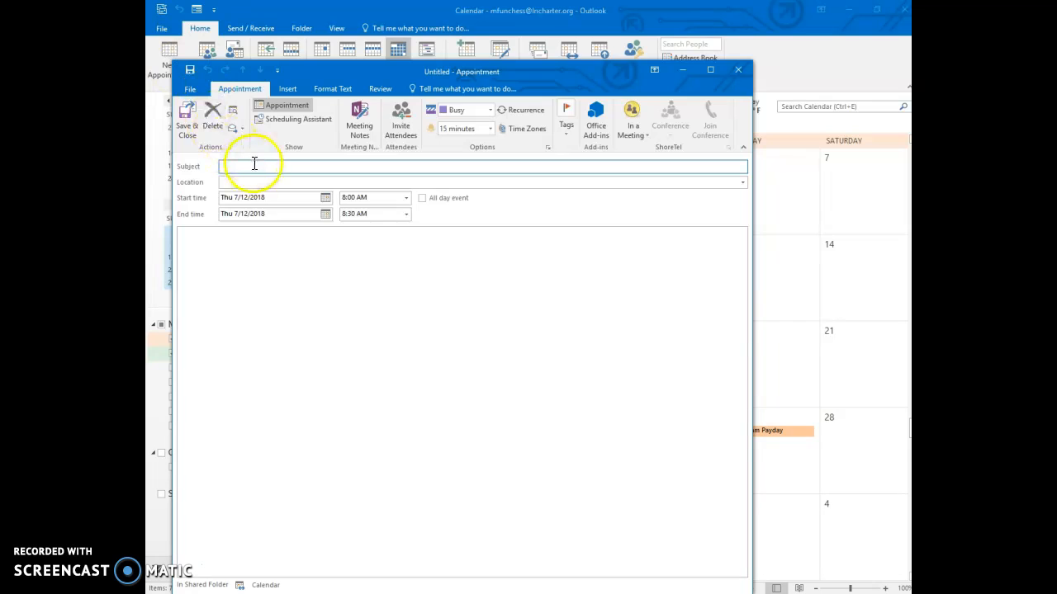
left_click(291, 166)
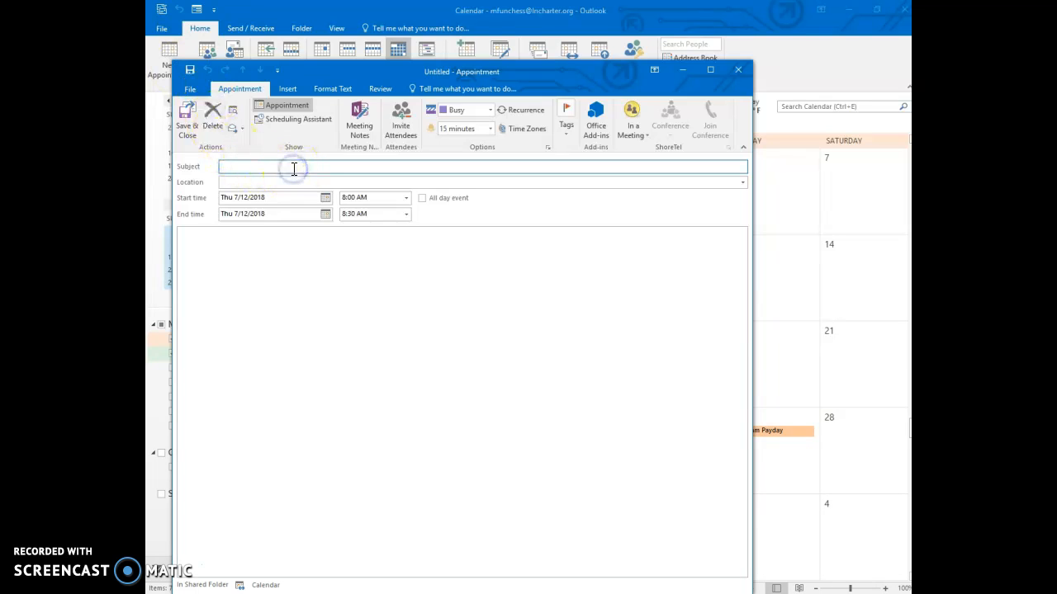
type("Test Meeting")
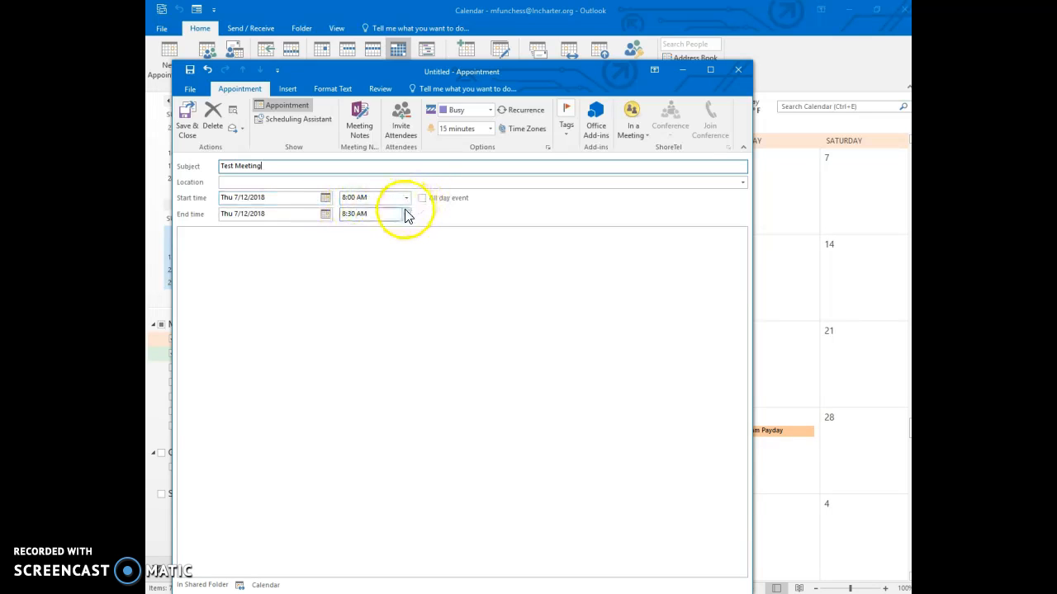
left_click(189, 127)
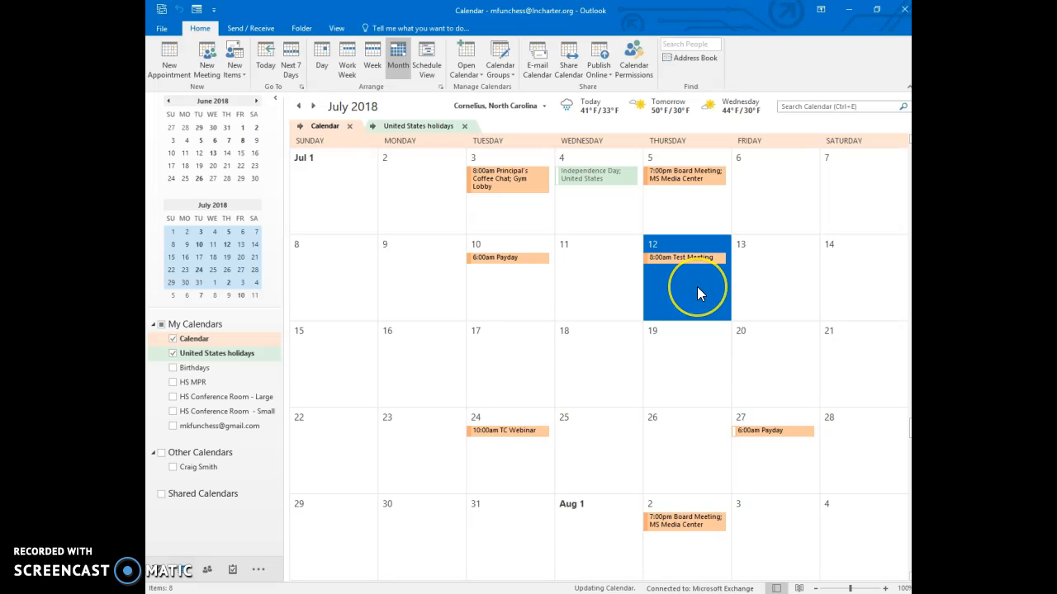
- Turn the Test Meeting appointment into a meeting, add the attendee's name, and send the invitation without a location
left_click(678, 267)
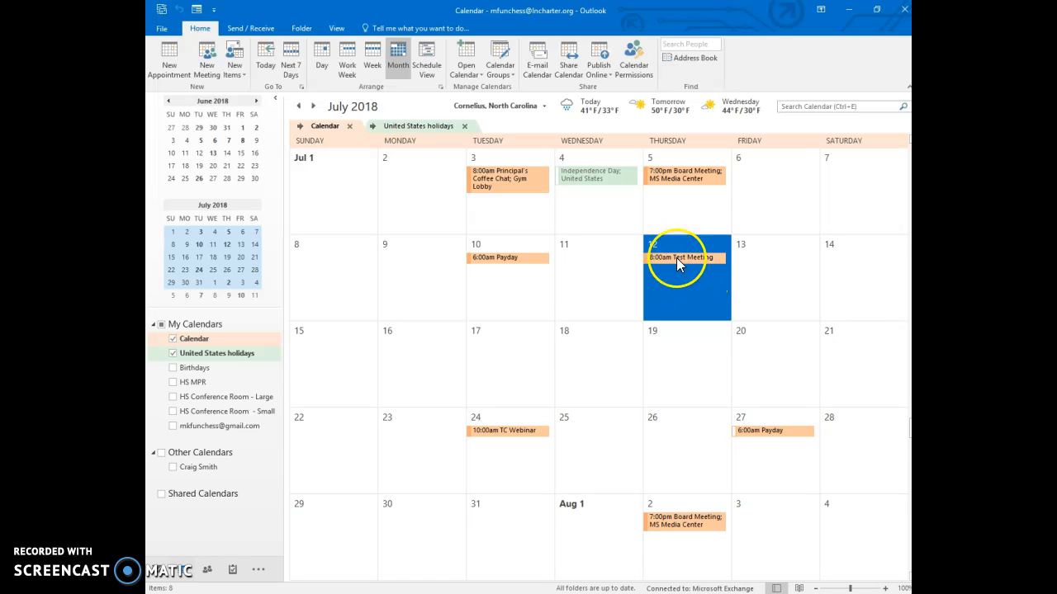
double_click(678, 261)
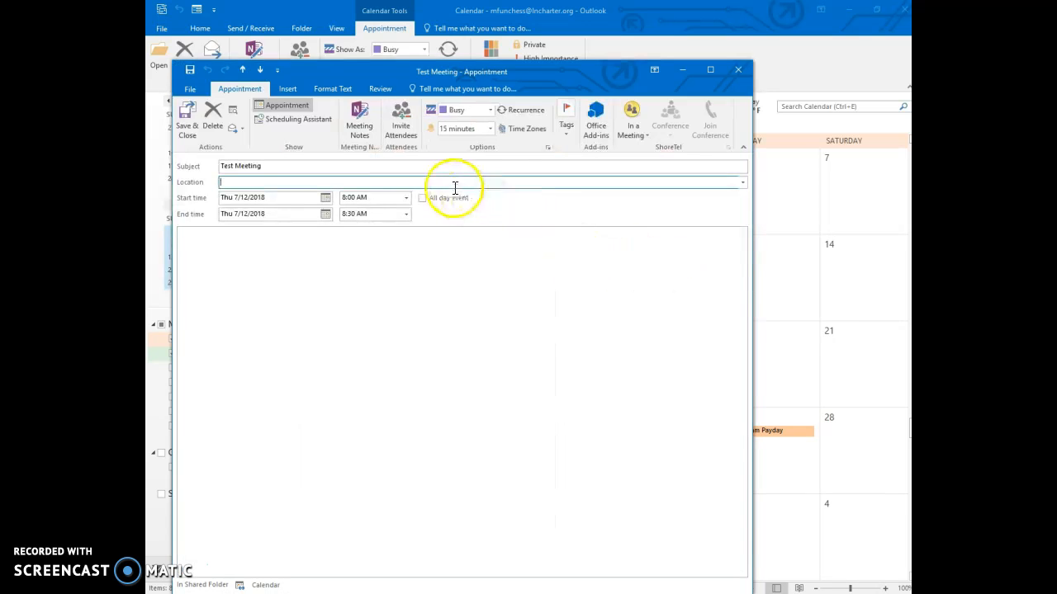
left_click(404, 124)
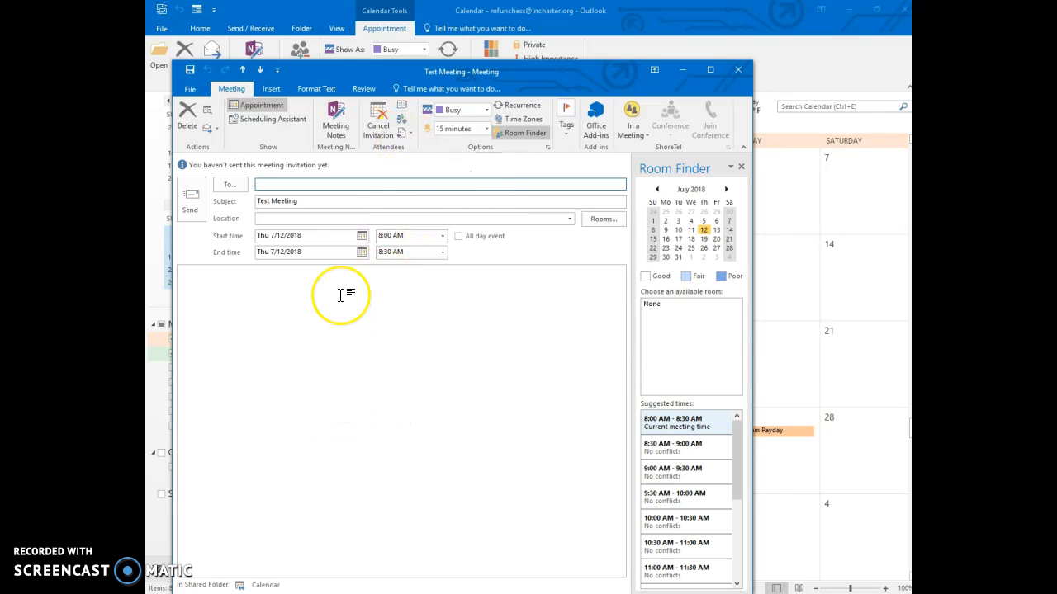
type("mf")
key("Return")
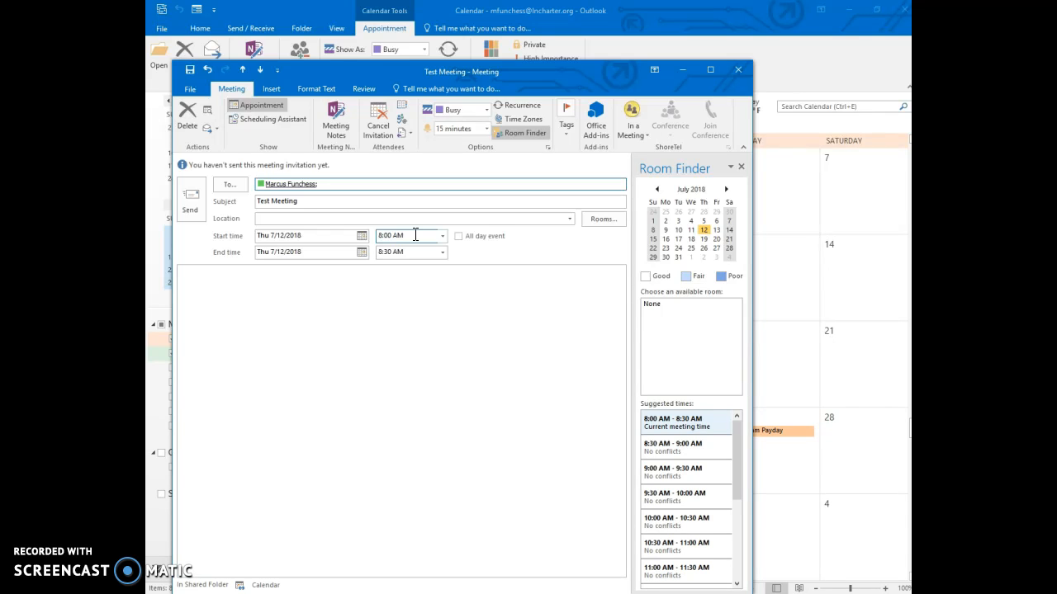
left_click(376, 197)
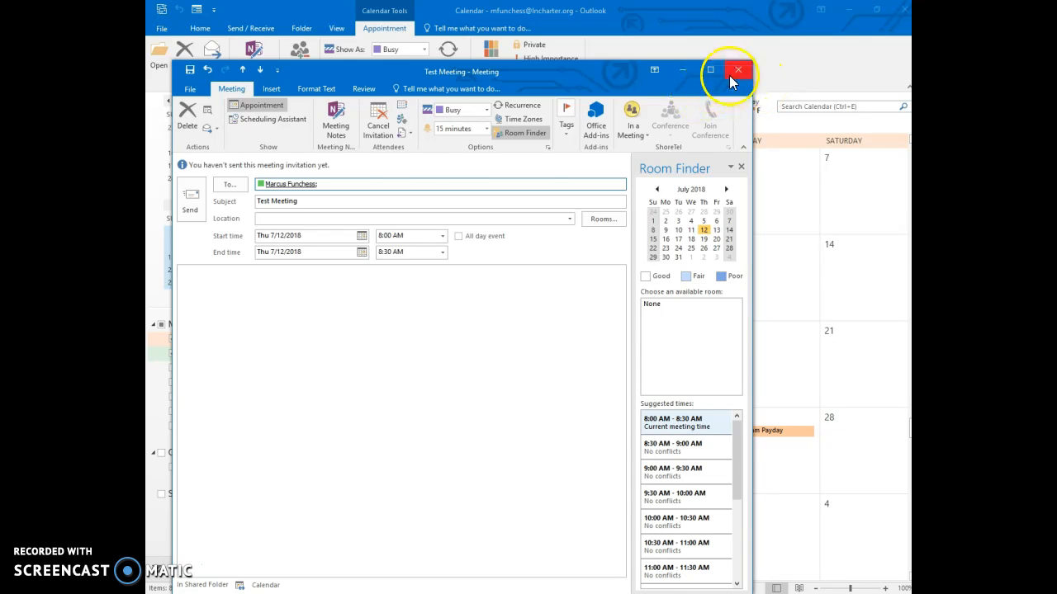
left_click(190, 199)
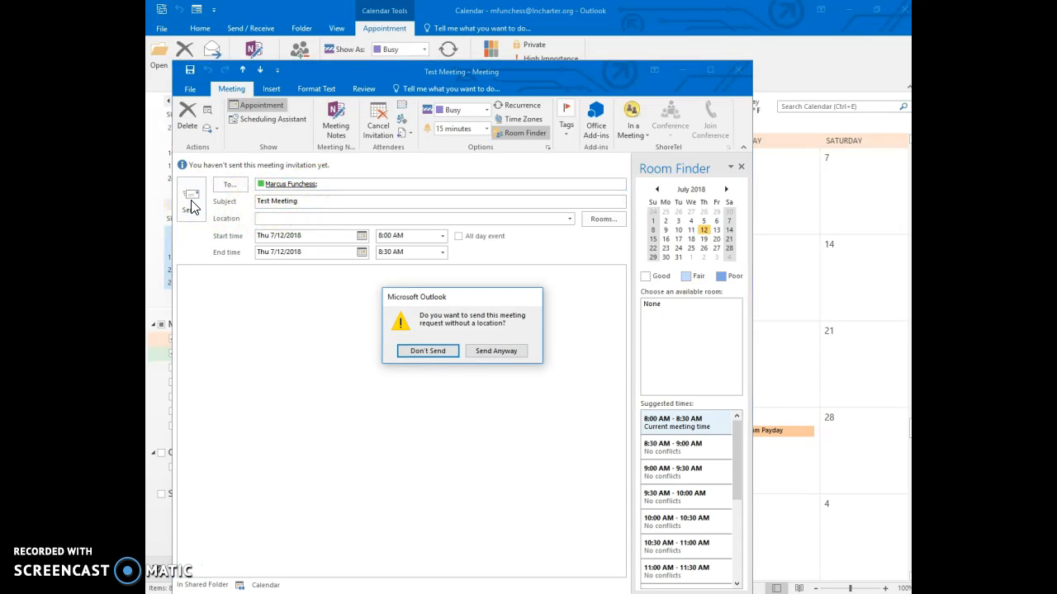
left_click(512, 351)
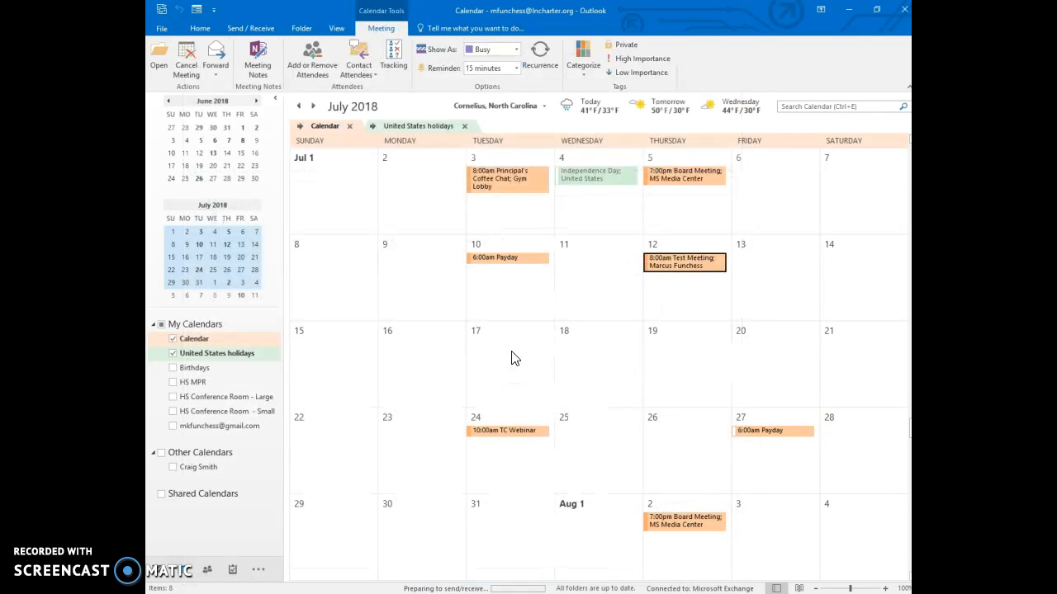
- Examine the attendee responses in the tracking list of the Test Meeting, and close the meeting
mouse_move(654, 277)
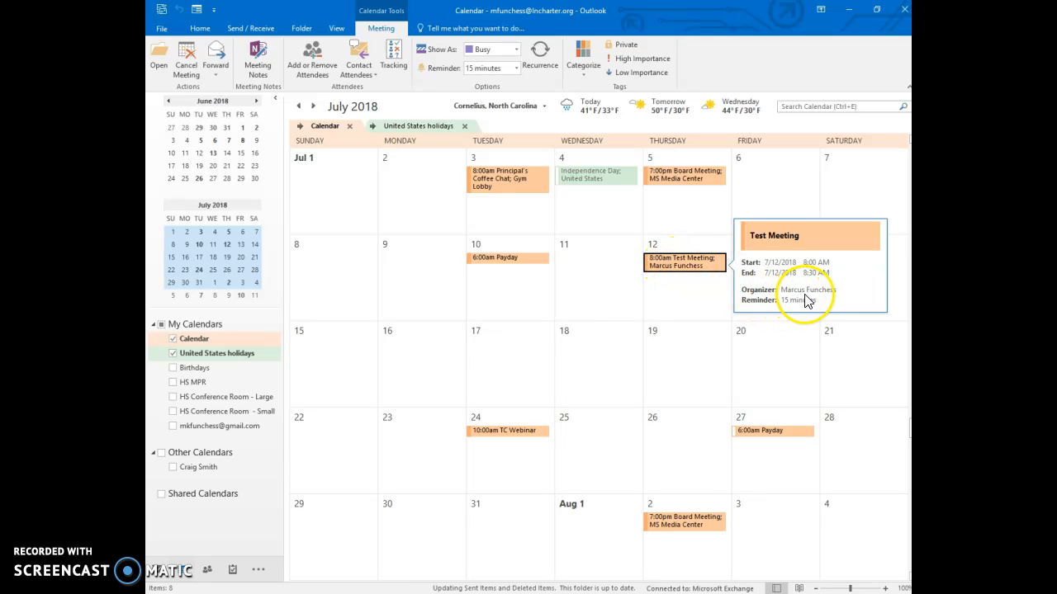
left_click(675, 266)
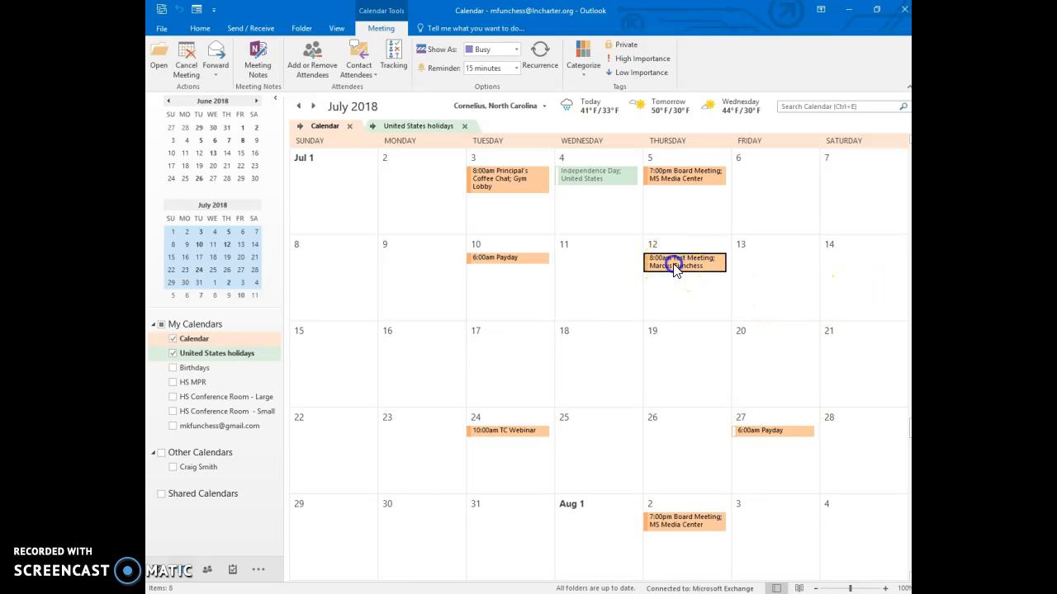
double_click(674, 264)
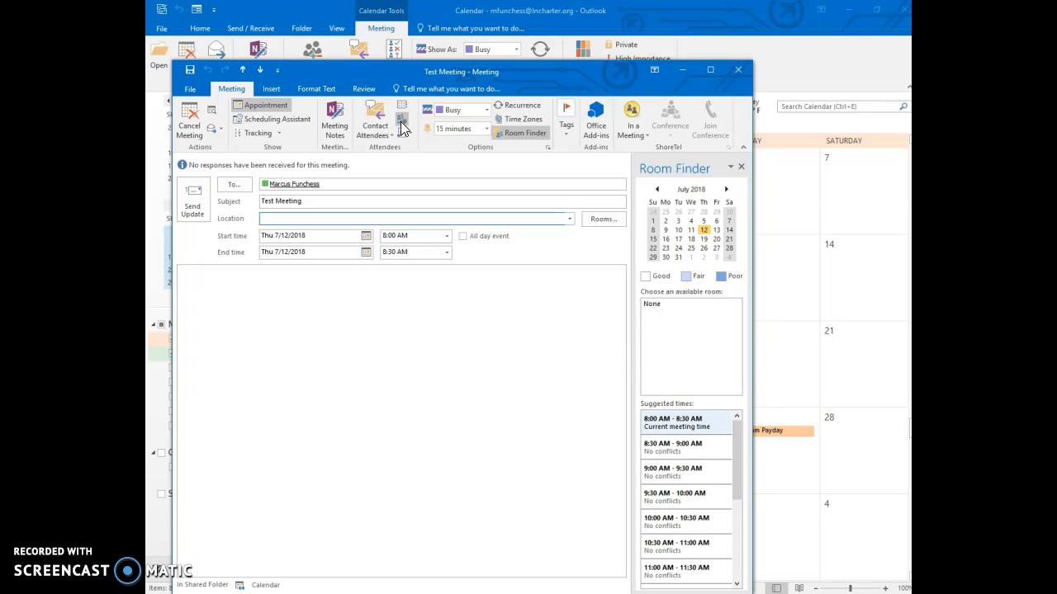
left_click(267, 133)
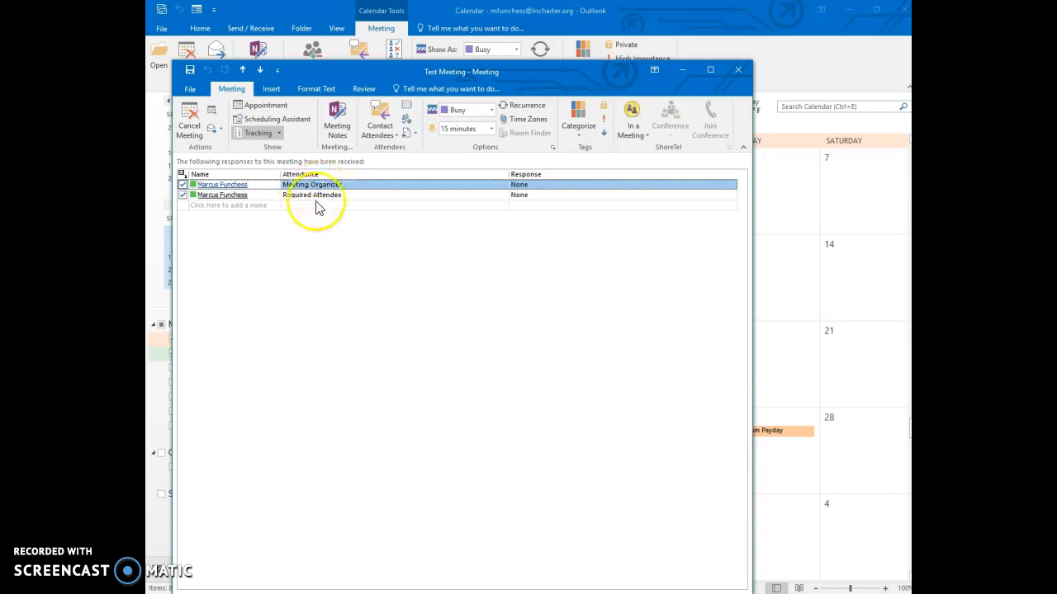
mouse_move(248, 189)
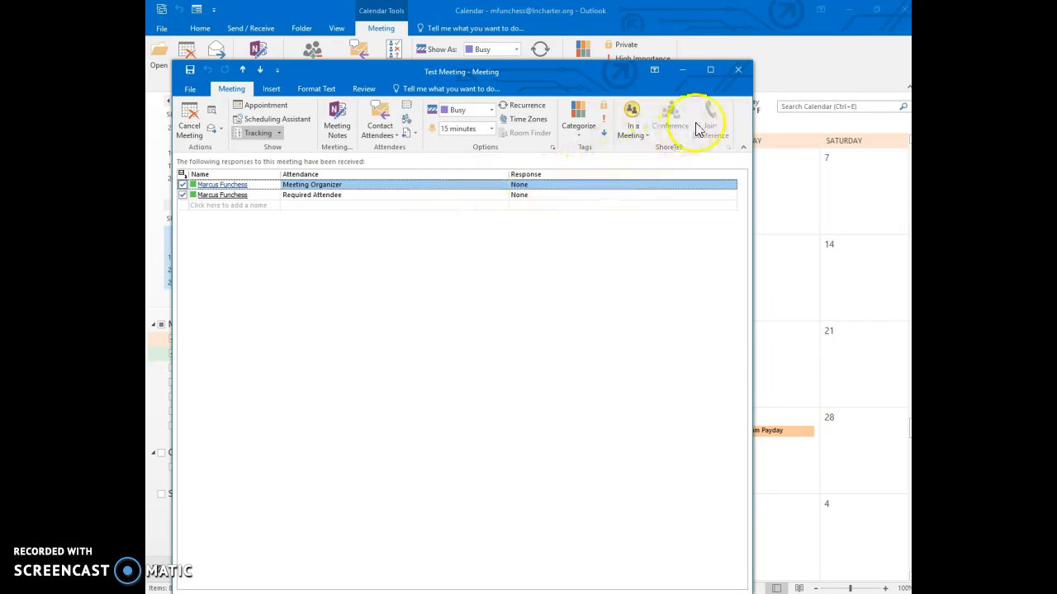
left_click(737, 73)
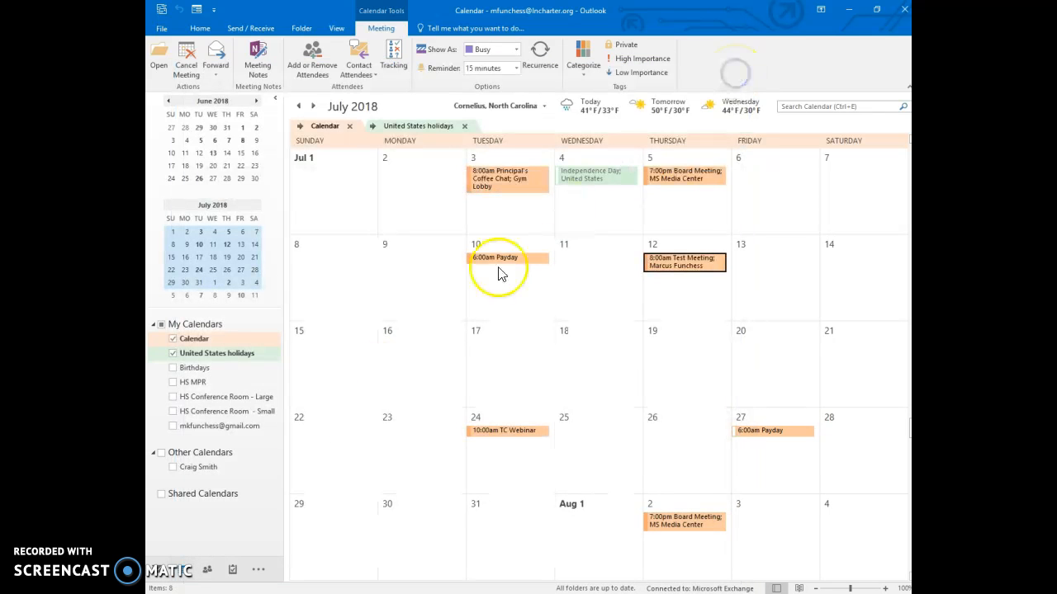